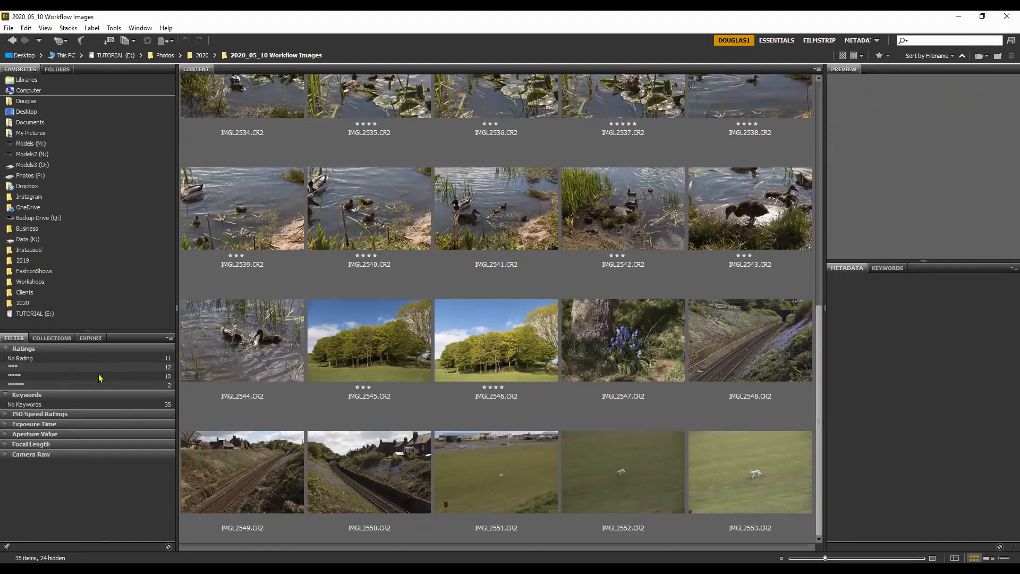
Step: Filter the folder to four-star images and re-rate IMGL2521, IMGL2526, IMGL2530 and IMGL2540 to three stars
{"action": "left_click", "coordinate": [157, 381]}
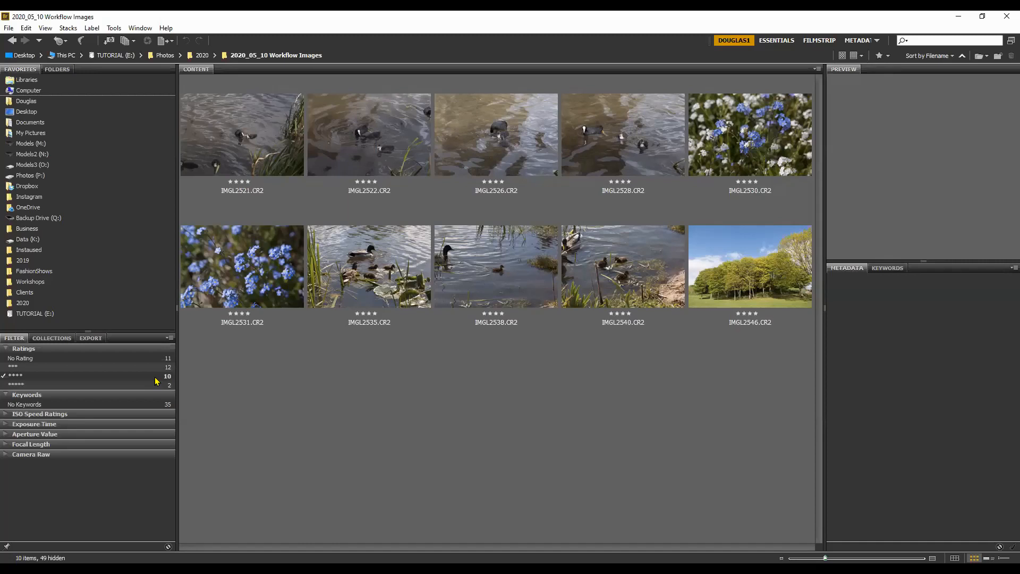
{"action": "left_click", "coordinate": [260, 138]}
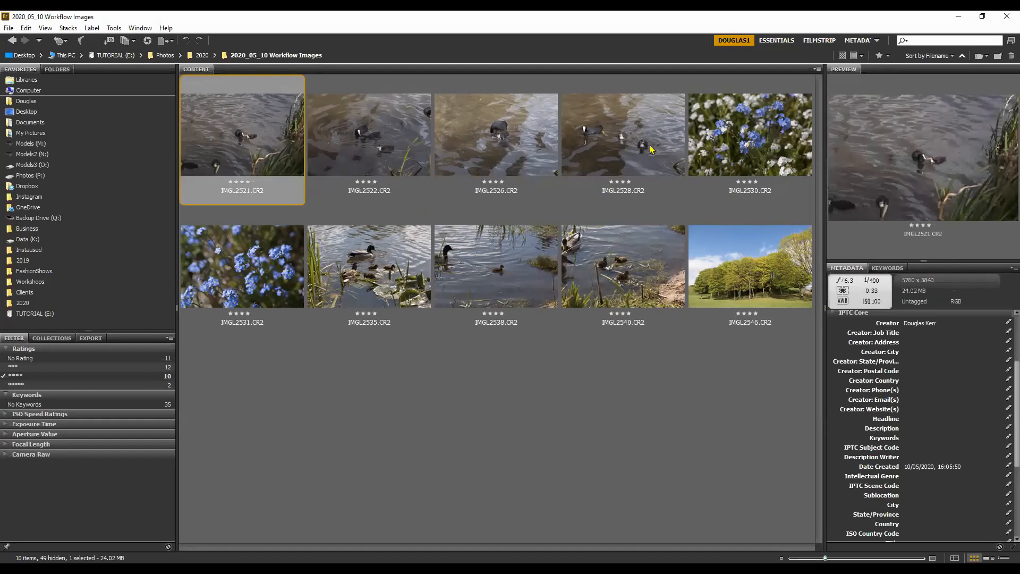
{"action": "left_click", "coordinate": [514, 149], "text": "ctrl"}
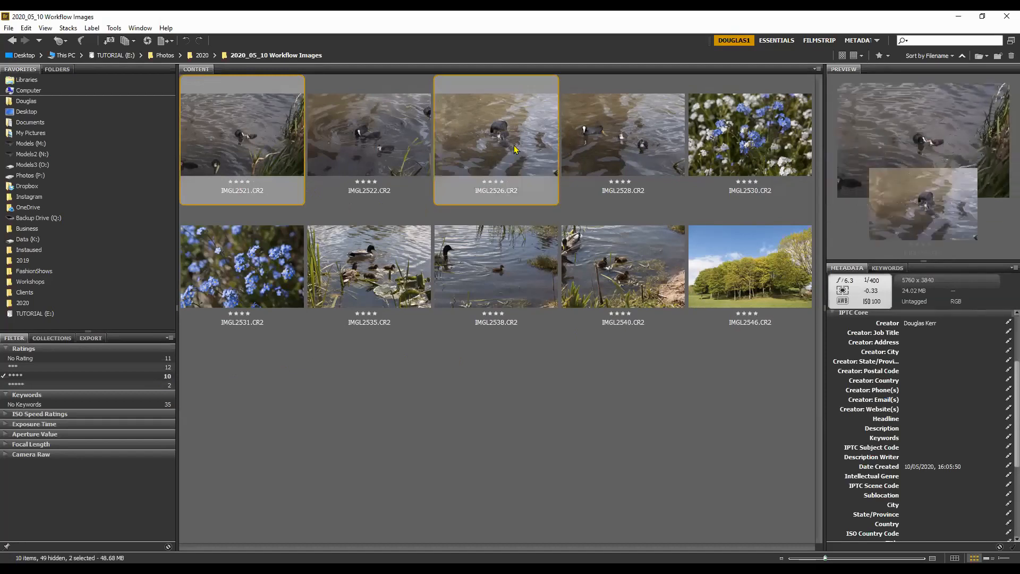
{"action": "left_click", "coordinate": [733, 143], "text": "ctrl"}
{"action": "left_click", "coordinate": [641, 285], "text": "ctrl"}
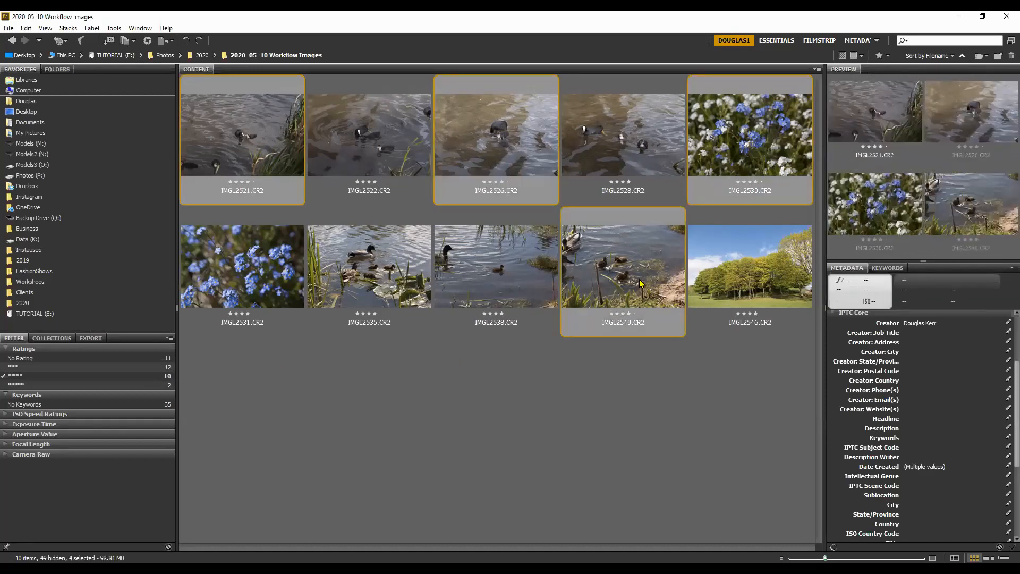
{"action": "key", "text": "ctrl+3"}
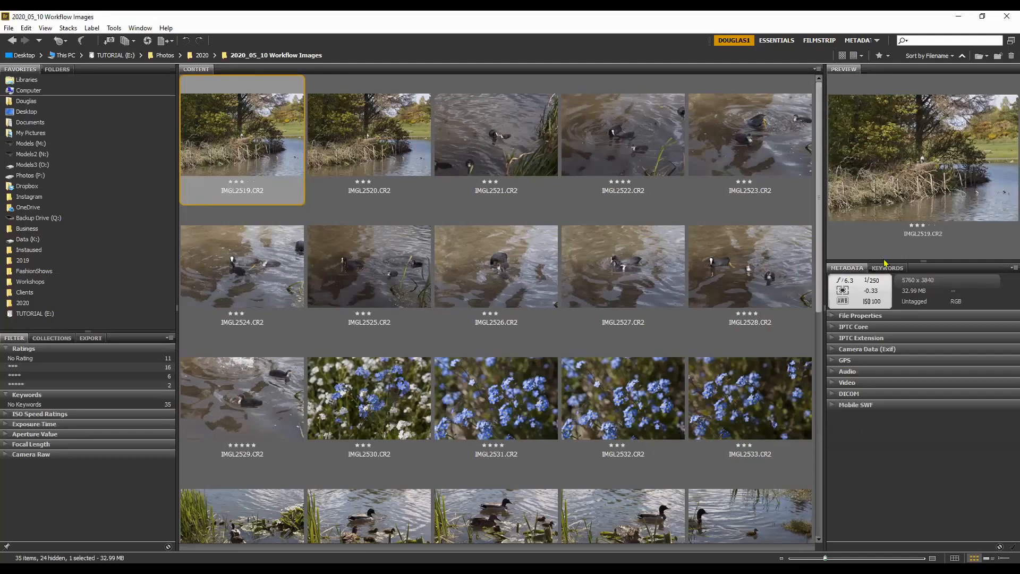
Step: Review the File Properties and Camera Data (Exif) metadata of IMGL2519.CR2, collapsing both sections when done
{"action": "left_click", "coordinate": [833, 316]}
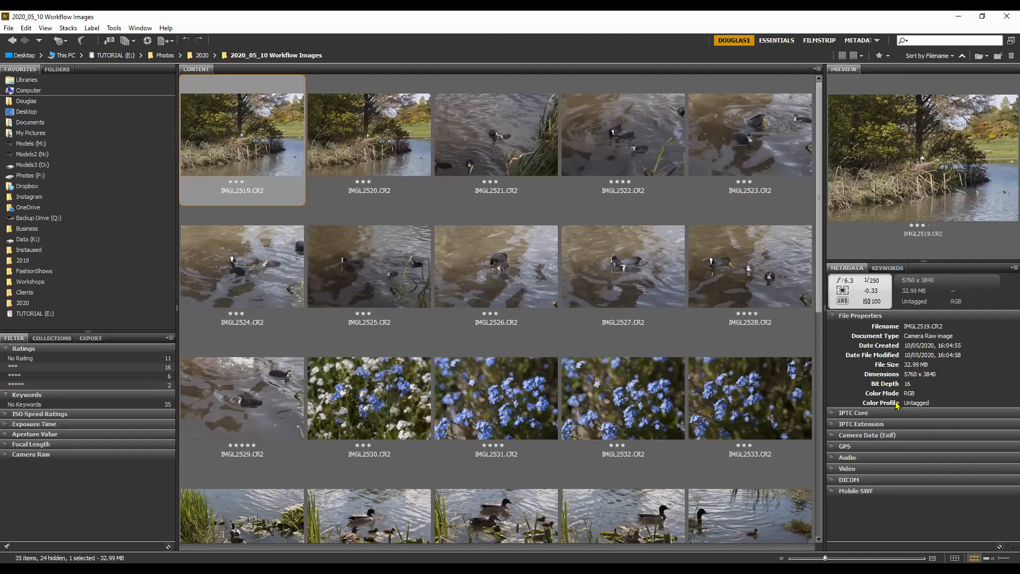
{"action": "left_click", "coordinate": [833, 436]}
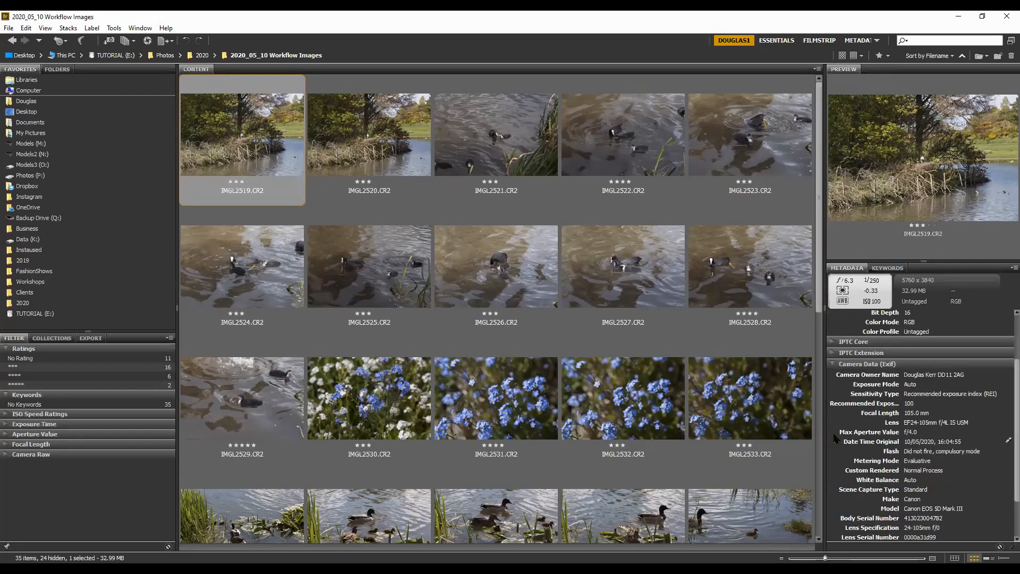
{"action": "scroll", "coordinate": [916, 412], "scroll_direction": "down", "scroll_amount": 1}
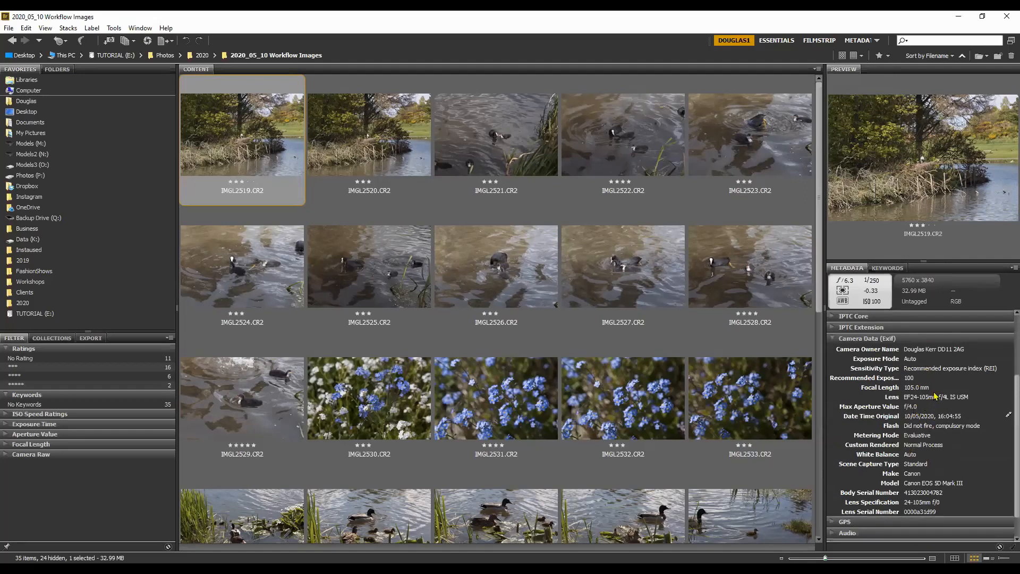
{"action": "left_click", "coordinate": [834, 339]}
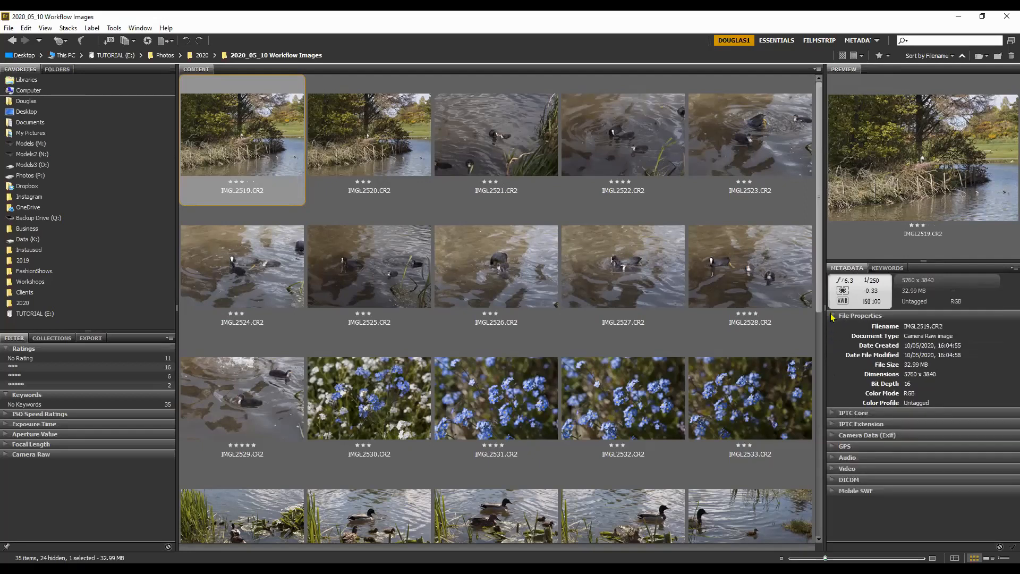
{"action": "left_click", "coordinate": [833, 317]}
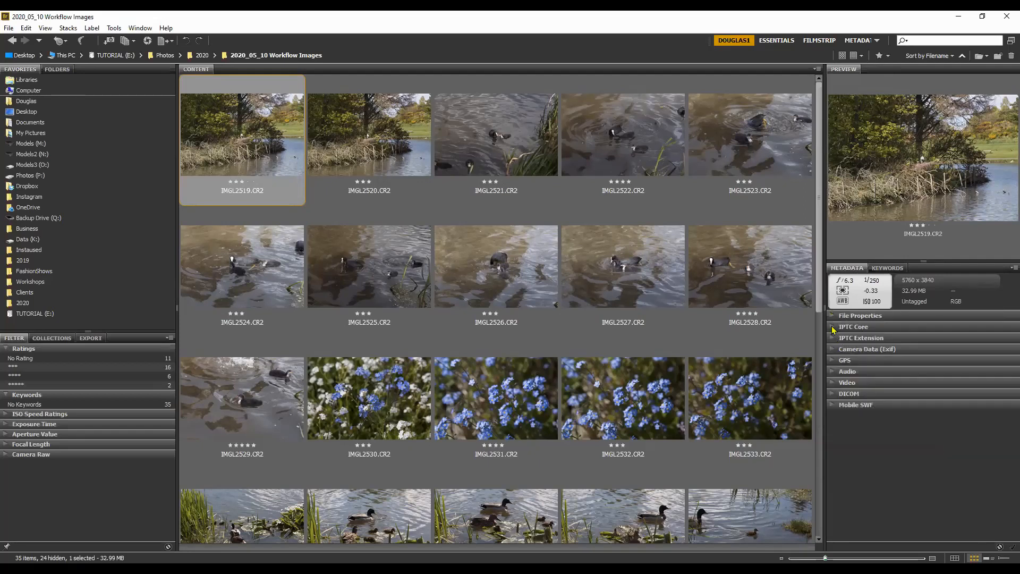
Step: Expand the IPTC Core metadata of IMGL2519.CR2 and look through its fields down to the copyright entries
{"action": "left_click", "coordinate": [833, 328]}
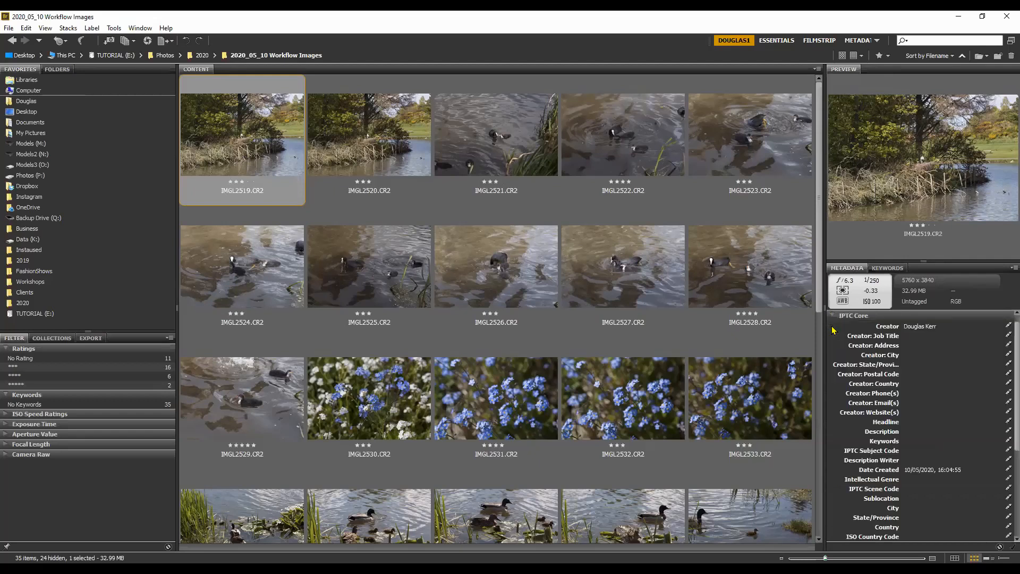
{"action": "scroll", "coordinate": [921, 404], "scroll_direction": "down", "scroll_amount": 3}
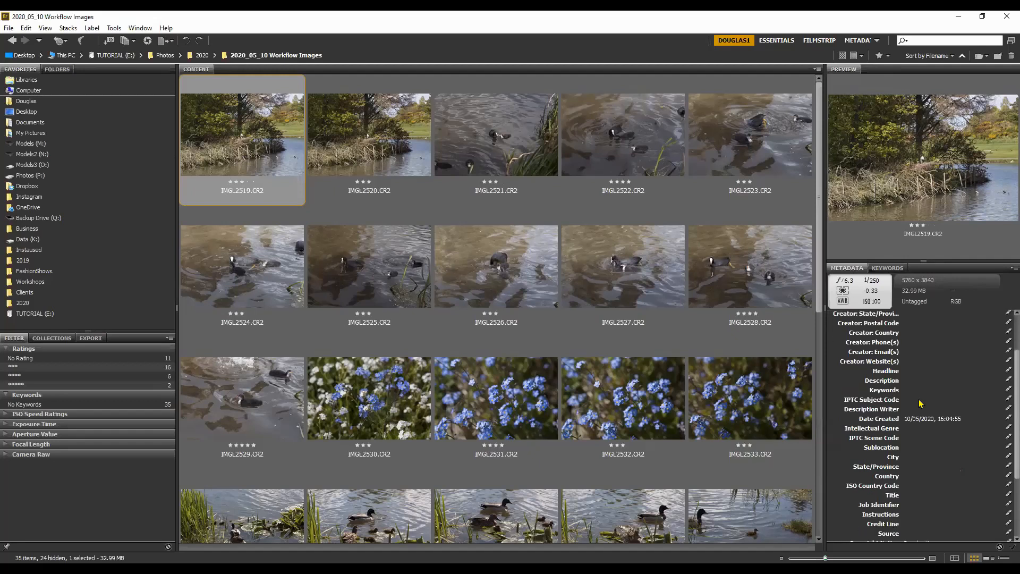
{"action": "scroll", "coordinate": [921, 404], "scroll_direction": "down", "scroll_amount": 3}
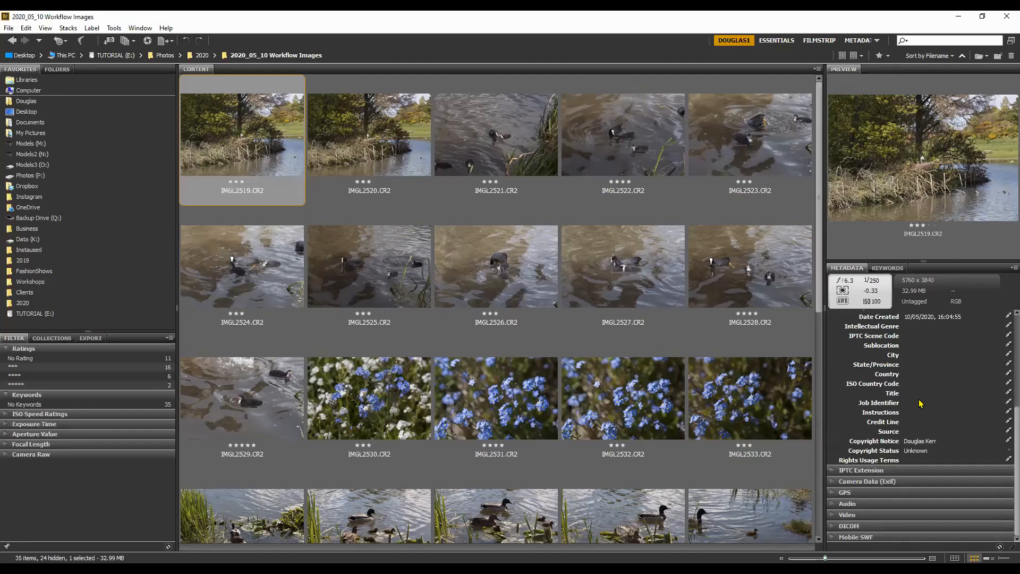
{"action": "scroll", "coordinate": [921, 404], "scroll_direction": "up", "scroll_amount": 6}
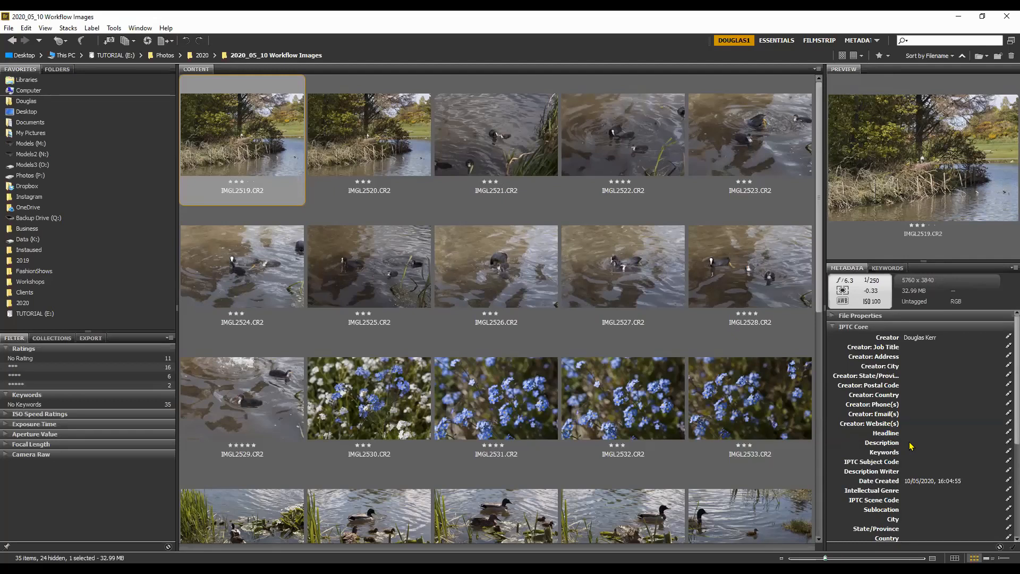
{"action": "scroll", "coordinate": [912, 446], "scroll_direction": "down", "scroll_amount": 1}
{"action": "scroll", "coordinate": [911, 446], "scroll_direction": "up", "scroll_amount": 1}
Step: Start a new metadata template and name it A NEW WORLFLOW
{"action": "left_click", "coordinate": [113, 28]}
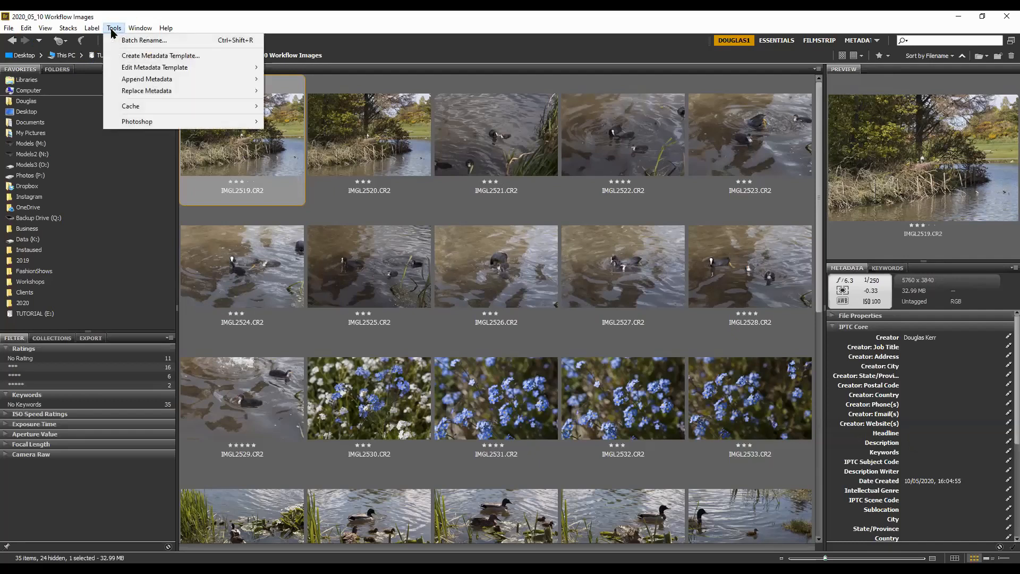
{"action": "left_click", "coordinate": [157, 57]}
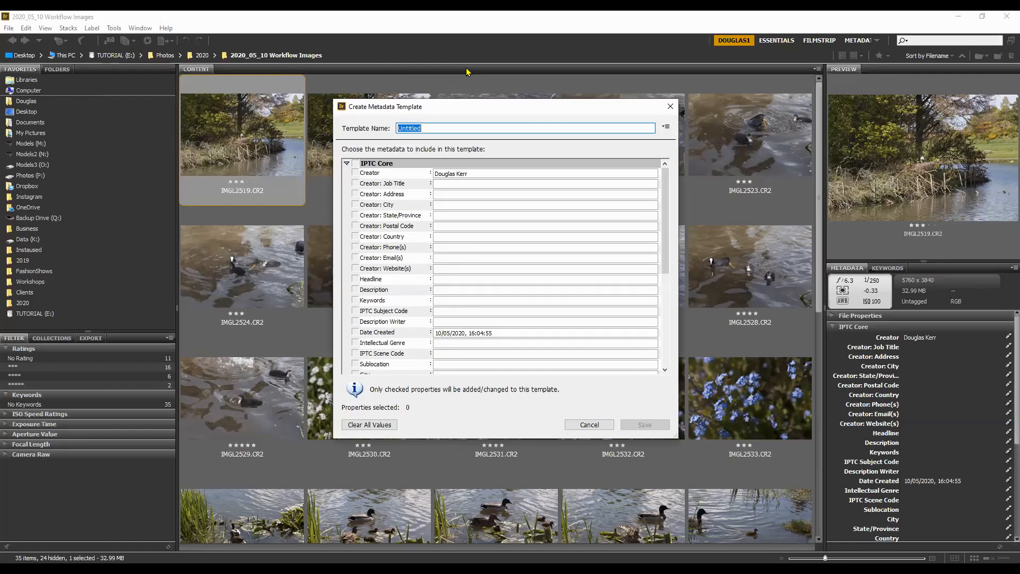
{"action": "type", "text": "A NEW WOIRLFLOW"}
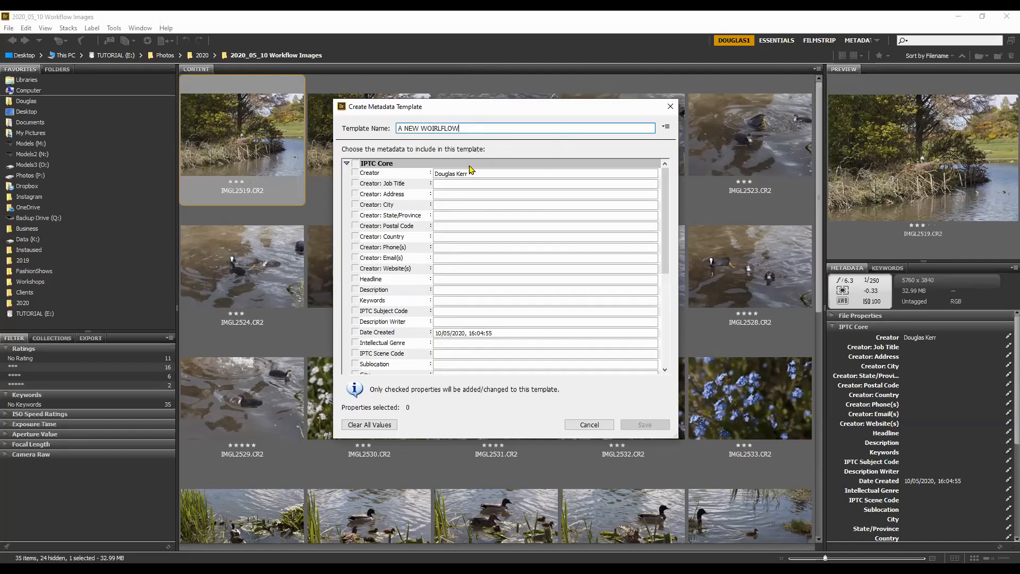
{"action": "left_click", "coordinate": [434, 128]}
{"action": "key", "text": "BackSpace"}
Step: Set the template's Description property to "Tutotrial shots"
{"action": "left_click", "coordinate": [446, 290]}
{"action": "type", "text": "T"}
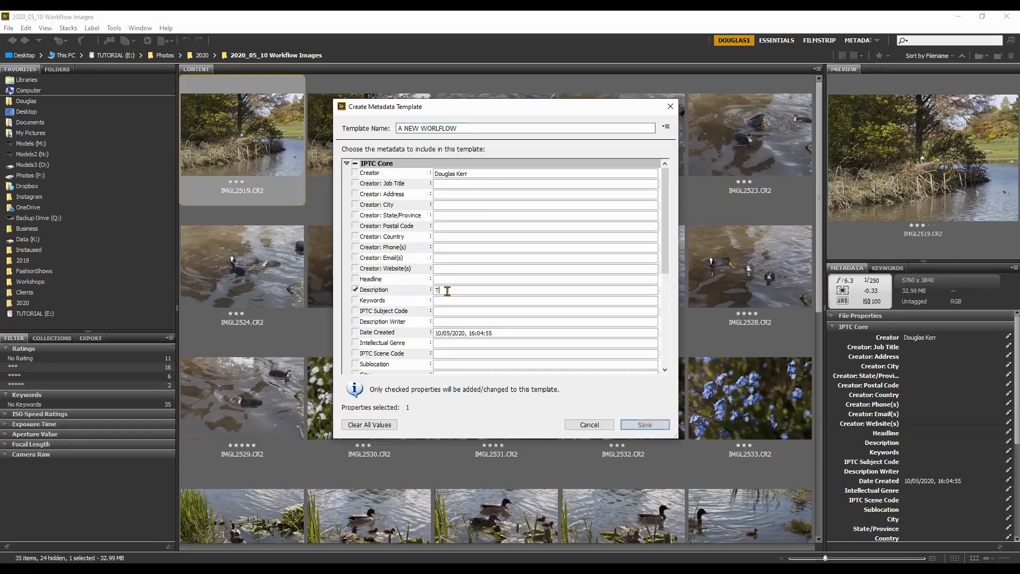
{"action": "type", "text": "utotrial shots"}
Step: Set the template's Copyright Notice to the © symbol followed by the photographer's name, and save the template
{"action": "scroll", "coordinate": [518, 344], "scroll_direction": "down", "scroll_amount": 3}
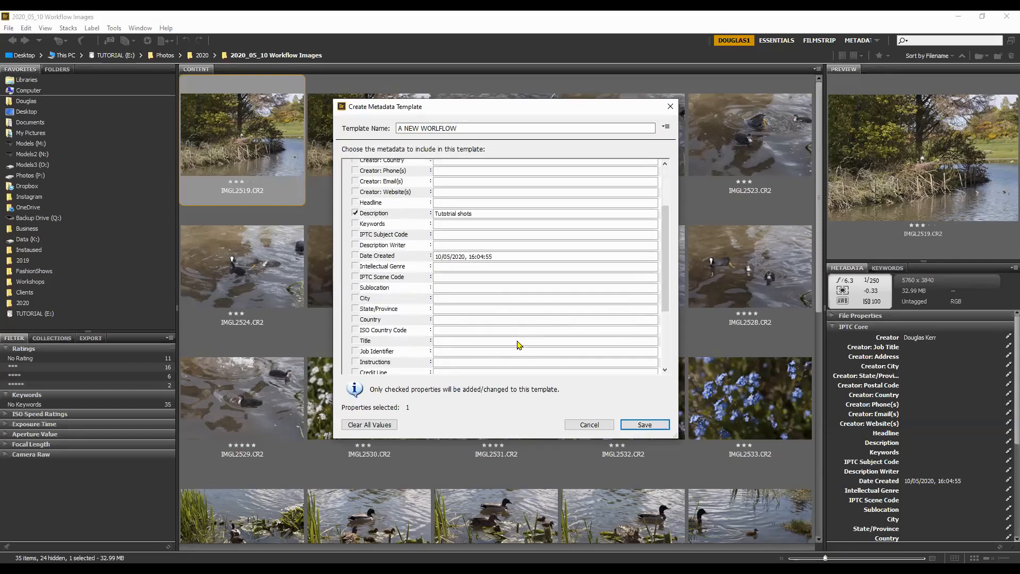
{"action": "scroll", "coordinate": [519, 345], "scroll_direction": "down", "scroll_amount": 2}
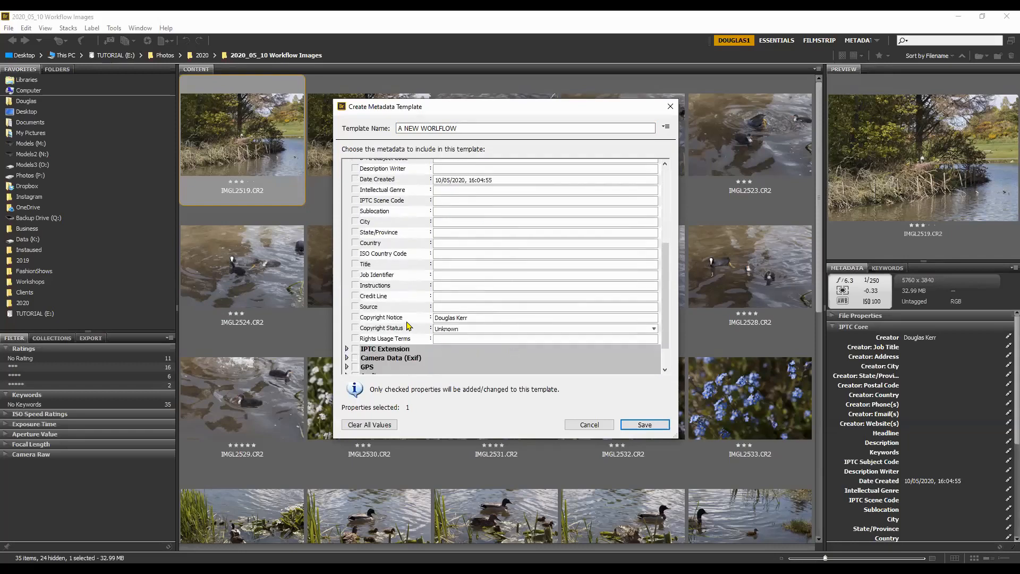
{"action": "left_click", "coordinate": [470, 318]}
{"action": "type", "text": "© Douglas Kerr"}
{"action": "left_click", "coordinate": [646, 427]}
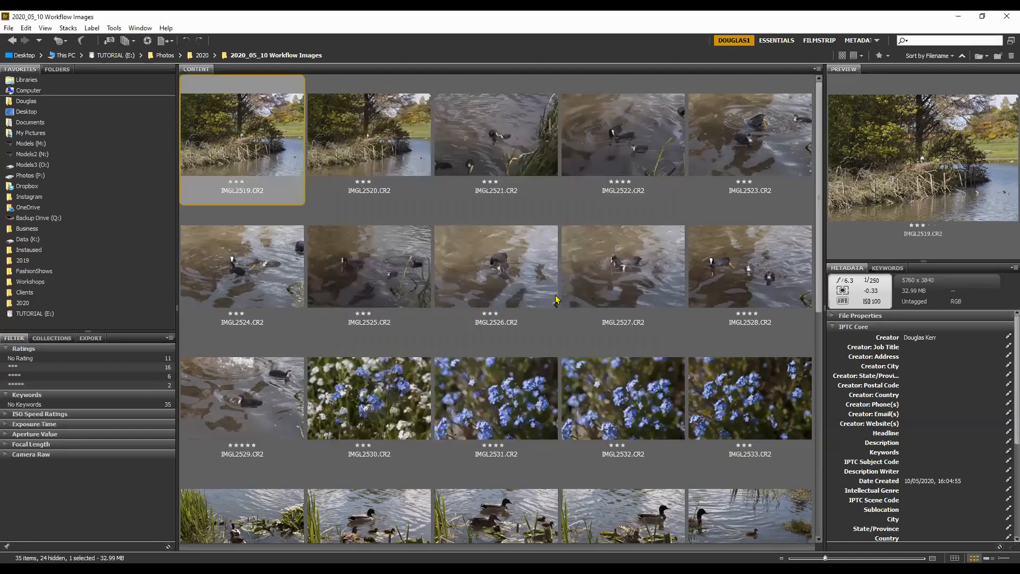
Step: Replace the metadata of all images in the folder with the A NEW WORLFLOW template and check the IPTC Core fields
{"action": "key", "text": "ctrl+a"}
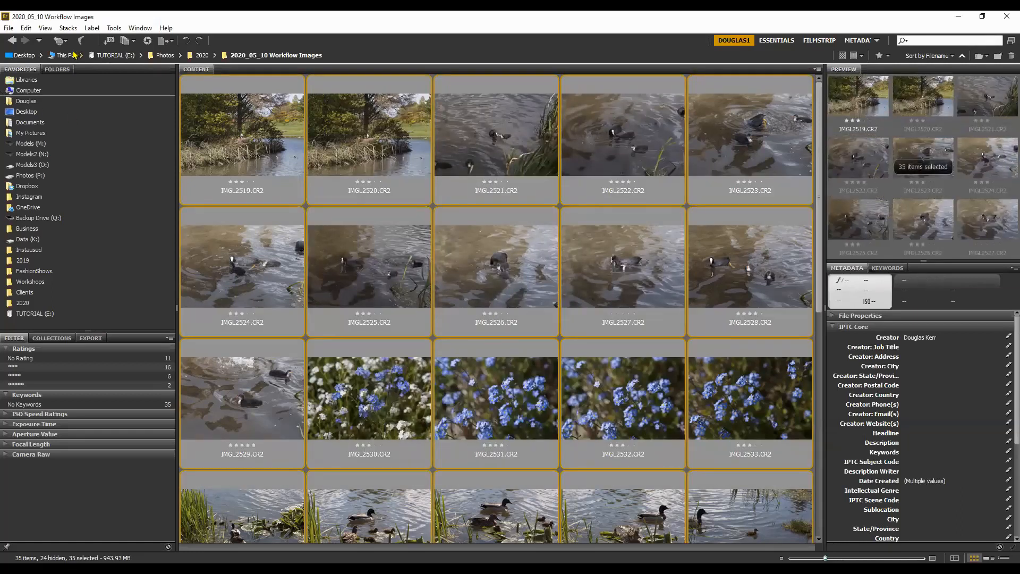
{"action": "left_click", "coordinate": [114, 29]}
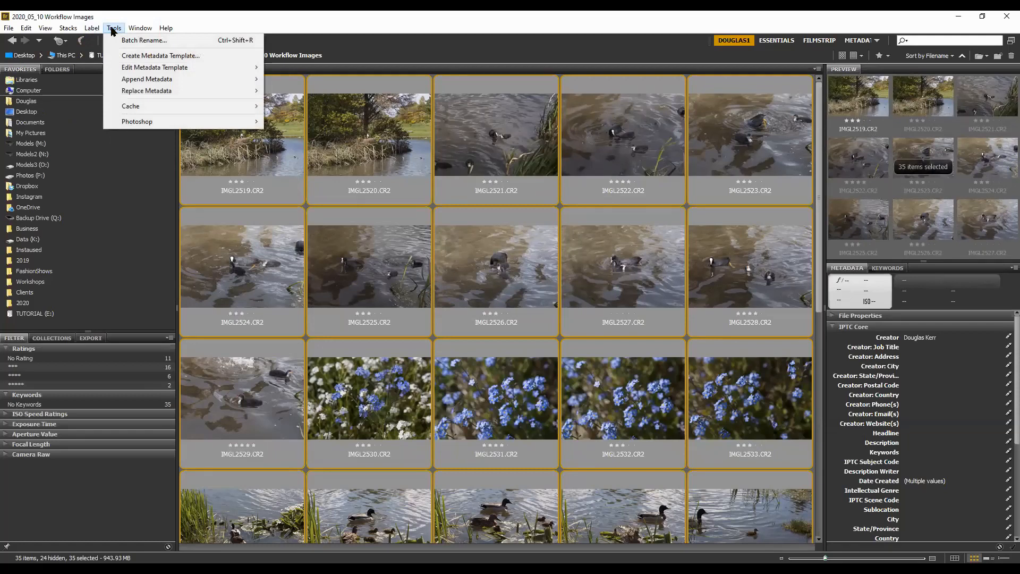
{"action": "mouse_move", "coordinate": [151, 91]}
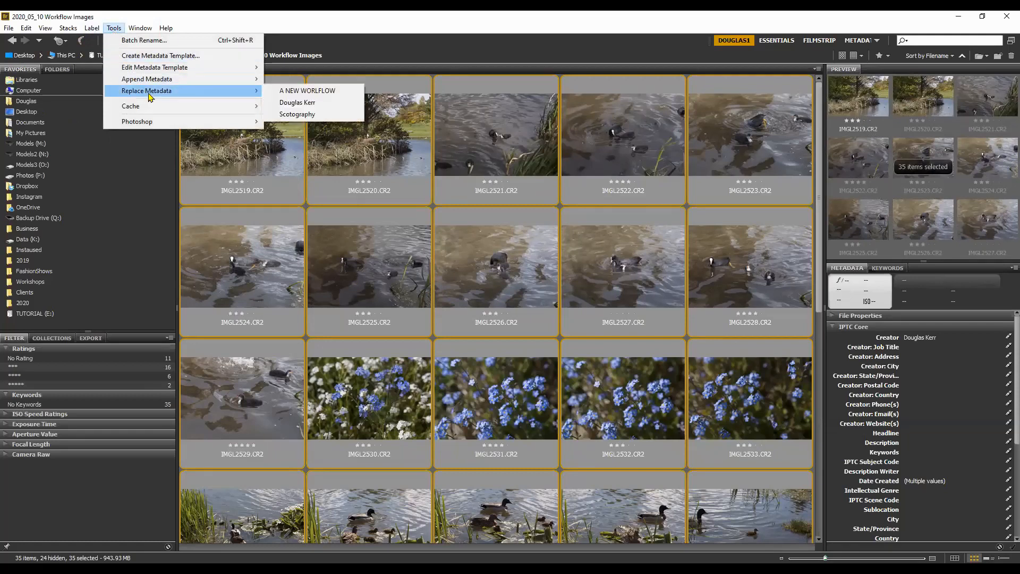
{"action": "left_click", "coordinate": [310, 93]}
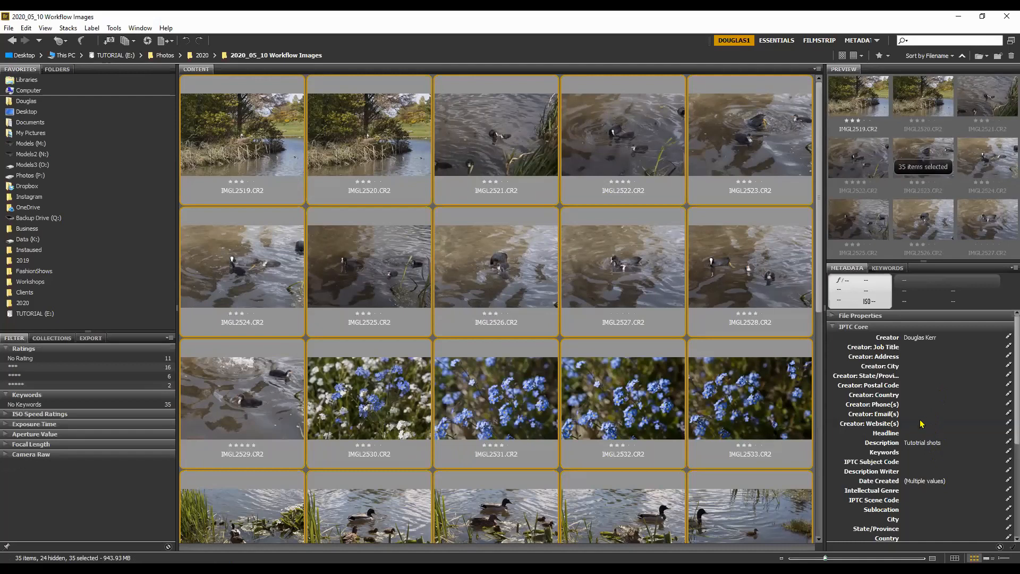
{"action": "scroll", "coordinate": [908, 457], "scroll_direction": "down", "scroll_amount": 1}
{"action": "scroll", "coordinate": [908, 457], "scroll_direction": "down", "scroll_amount": 4}
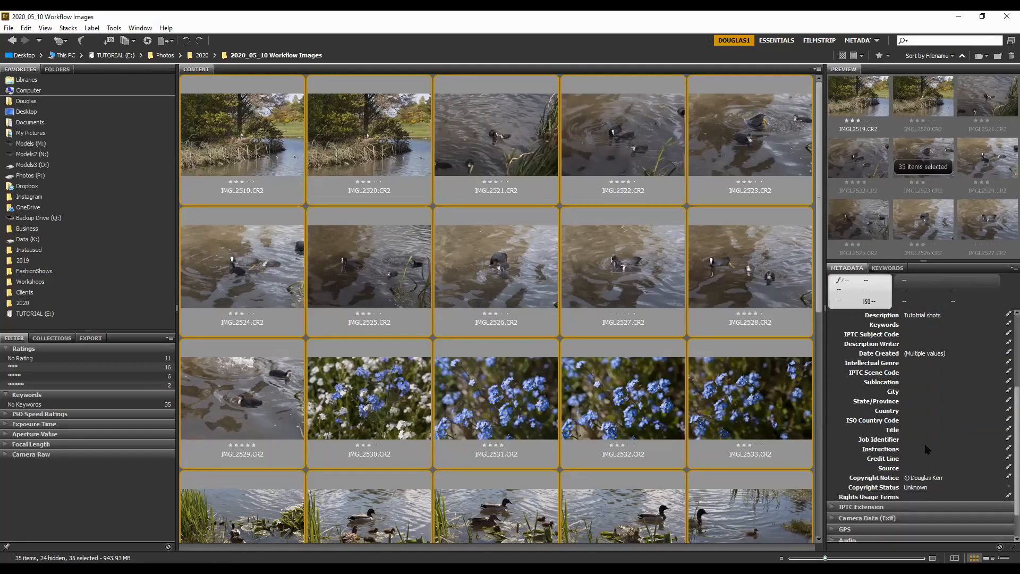
{"action": "scroll", "coordinate": [927, 449], "scroll_direction": "up", "scroll_amount": 5}
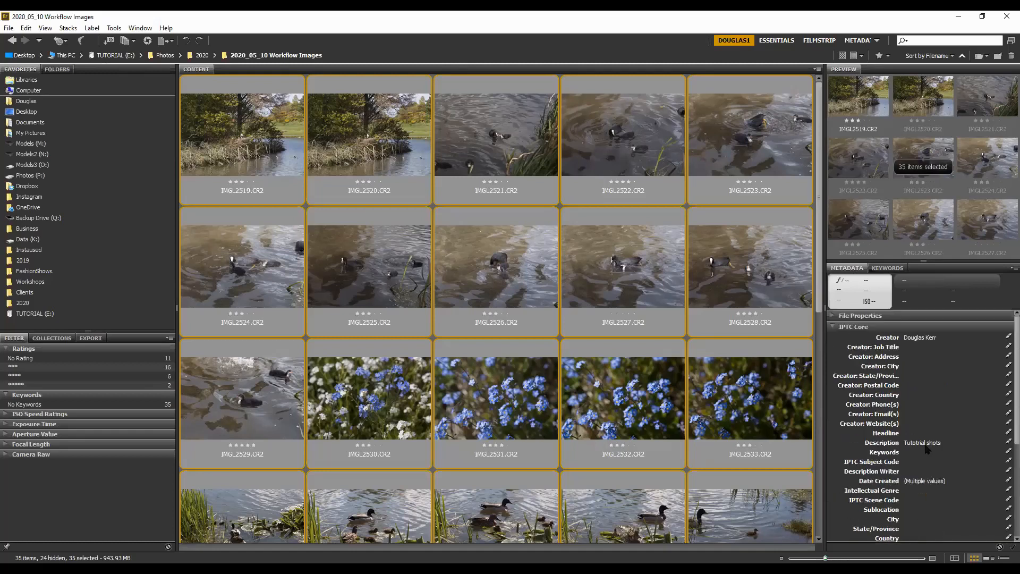